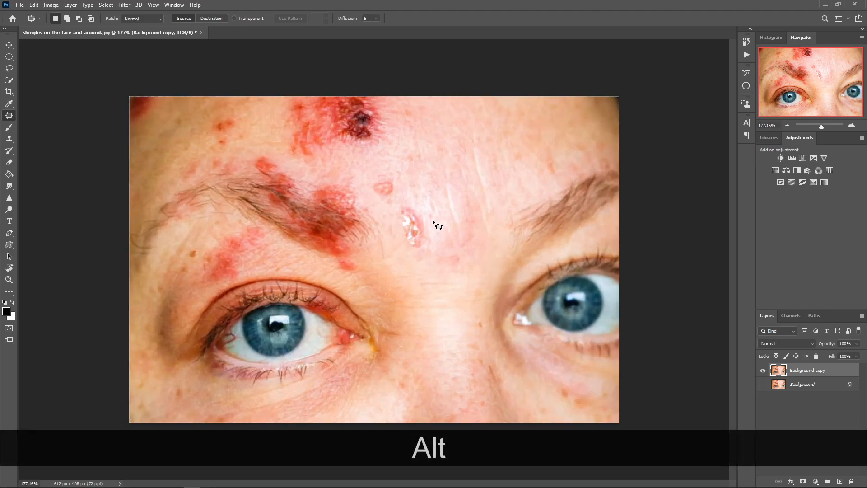
Patch the blister between the eyebrows and the small red spots above the affected eyebrow with clean skin.
{"action": "mouse_move", "coordinate": [404, 200]}
{"action": "left_mouse_down"}
{"action": "mouse_move", "coordinate": [425, 217]}
{"action": "mouse_move", "coordinate": [414, 223]}
{"action": "mouse_move", "coordinate": [454, 194]}
{"action": "left_mouse_up"}
{"action": "mouse_move", "coordinate": [405, 185]}
{"action": "left_mouse_down"}
{"action": "mouse_move", "coordinate": [367, 190]}
{"action": "mouse_move", "coordinate": [396, 184]}
{"action": "mouse_move", "coordinate": [432, 150]}
{"action": "left_mouse_up"}
{"action": "key", "text": "ctrl+d"}
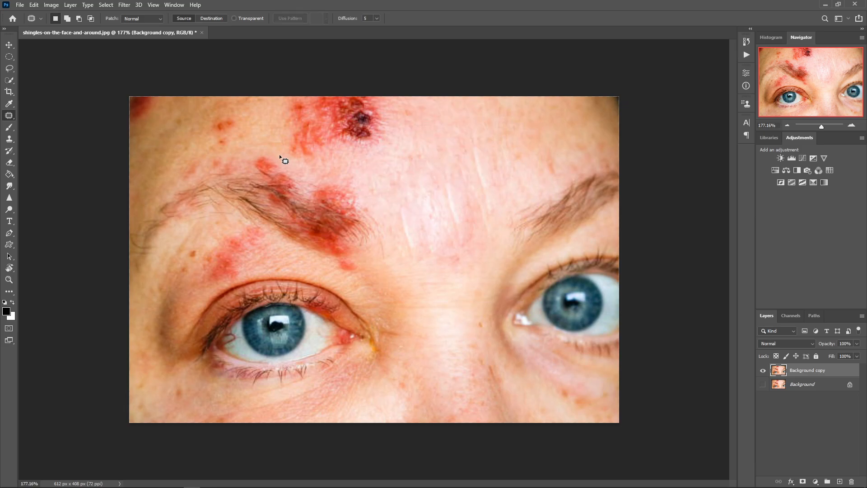
{"action": "left_click_drag", "start_coordinate": [288, 165], "coordinate": [289, 165]}
{"action": "mouse_move", "coordinate": [268, 159]}
{"action": "left_mouse_down"}
{"action": "mouse_move", "coordinate": [259, 131]}
{"action": "mouse_move", "coordinate": [189, 132]}
{"action": "mouse_move", "coordinate": [217, 126]}
{"action": "mouse_move", "coordinate": [177, 147]}
{"action": "left_mouse_up"}
{"action": "left_click", "coordinate": [176, 145]}
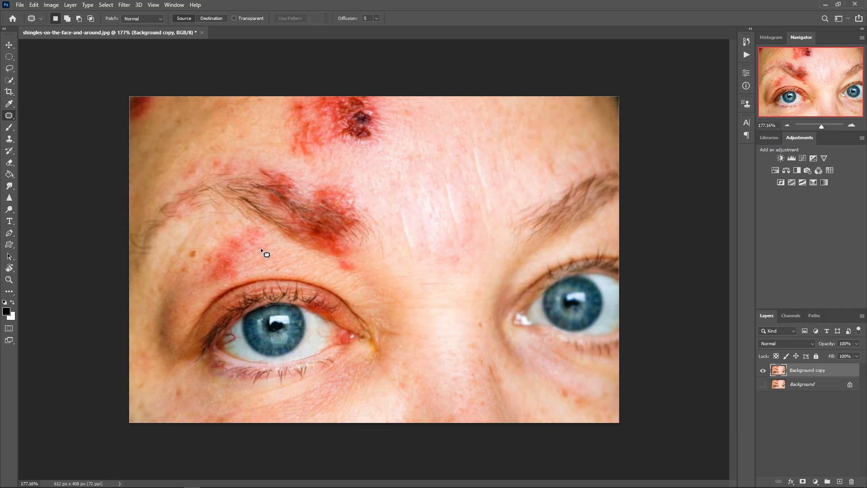
Patch the red rash between the affected eyebrow and the upper eyelid with nearby clear skin.
{"action": "mouse_move", "coordinate": [252, 225]}
{"action": "left_mouse_down"}
{"action": "mouse_move", "coordinate": [199, 242]}
{"action": "mouse_move", "coordinate": [231, 240]}
{"action": "mouse_move", "coordinate": [194, 247]}
{"action": "mouse_move", "coordinate": [225, 240]}
{"action": "mouse_move", "coordinate": [207, 262]}
{"action": "mouse_move", "coordinate": [182, 251]}
{"action": "mouse_move", "coordinate": [361, 274]}
{"action": "left_mouse_up"}
{"action": "left_click", "coordinate": [271, 260]}
{"action": "left_click", "coordinate": [374, 278]}
{"action": "key", "text": "space"}
Patch the large dark scab and surrounding redness at the upper edge of the forehead with clean forehead skin.
{"action": "mouse_move", "coordinate": [404, 128]}
{"action": "left_mouse_down"}
{"action": "mouse_move", "coordinate": [394, 143]}
{"action": "mouse_move", "coordinate": [308, 160]}
{"action": "mouse_move", "coordinate": [339, 81]}
{"action": "left_mouse_up"}
{"action": "mouse_move", "coordinate": [422, 113]}
{"action": "left_mouse_down"}
{"action": "mouse_move", "coordinate": [365, 165]}
{"action": "mouse_move", "coordinate": [289, 161]}
{"action": "left_mouse_up"}
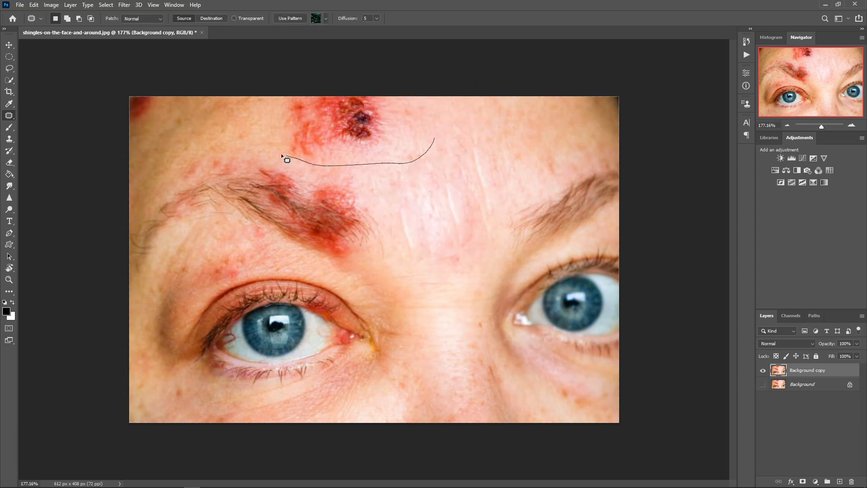
{"action": "left_click_drag", "start_coordinate": [354, 121], "coordinate": [456, 122]}
{"action": "key", "text": "ctrl+d"}
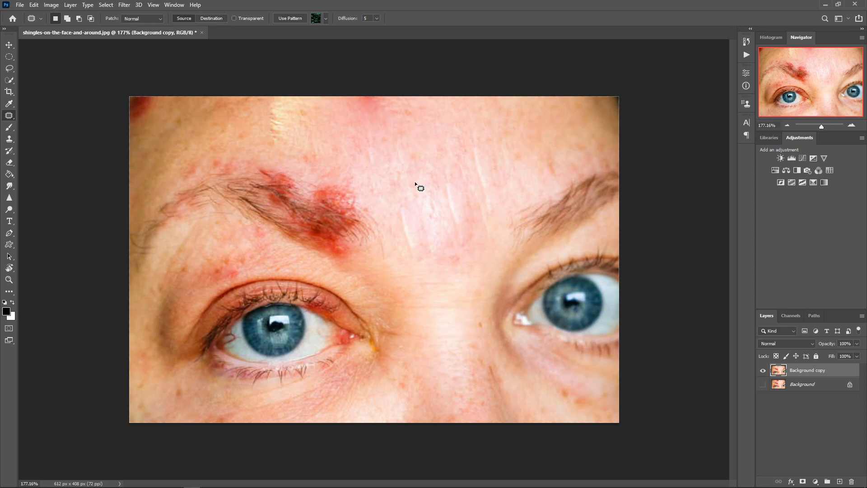
Patch the yellowish smear and leftover discoloration along the upper edge of the forehead.
{"action": "left_click_drag", "start_coordinate": [263, 138], "coordinate": [358, 78]}
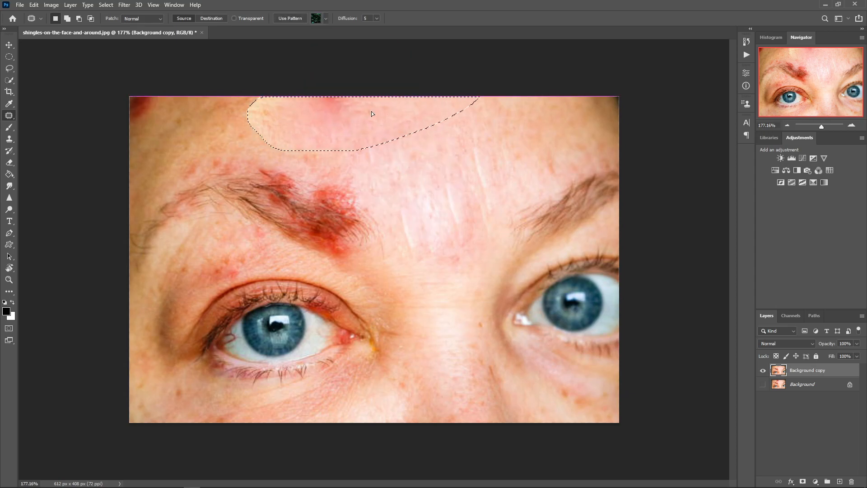
{"action": "left_click", "coordinate": [386, 109]}
{"action": "left_click_drag", "start_coordinate": [391, 137], "coordinate": [258, 120]}
{"action": "key", "text": "ctrl+d"}
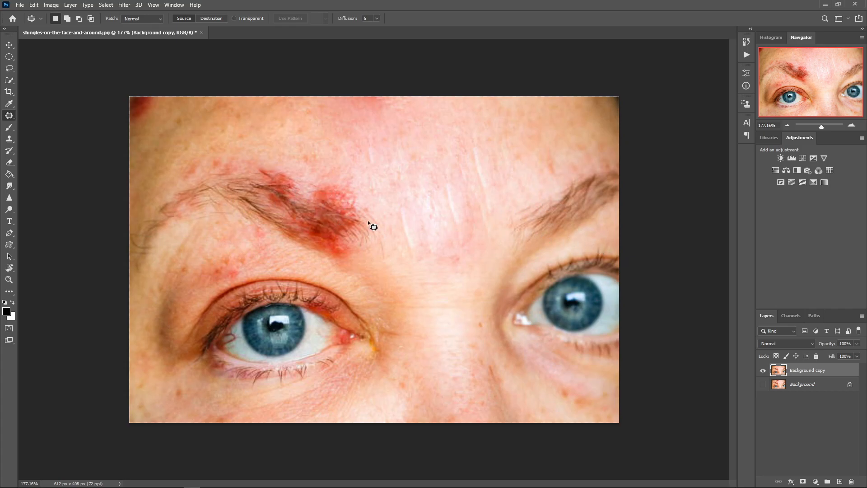
Patch the remaining red spots above the upper eyelid using clear skin toward the temple.
{"action": "mouse_move", "coordinate": [228, 278]}
{"action": "left_mouse_down"}
{"action": "mouse_move", "coordinate": [233, 256]}
{"action": "mouse_move", "coordinate": [199, 237]}
{"action": "left_mouse_up"}
{"action": "mouse_move", "coordinate": [274, 244]}
{"action": "left_mouse_down"}
{"action": "mouse_move", "coordinate": [250, 219]}
{"action": "mouse_move", "coordinate": [273, 235]}
{"action": "mouse_move", "coordinate": [194, 232]}
{"action": "left_mouse_up"}
{"action": "key", "text": "ctrl+d"}
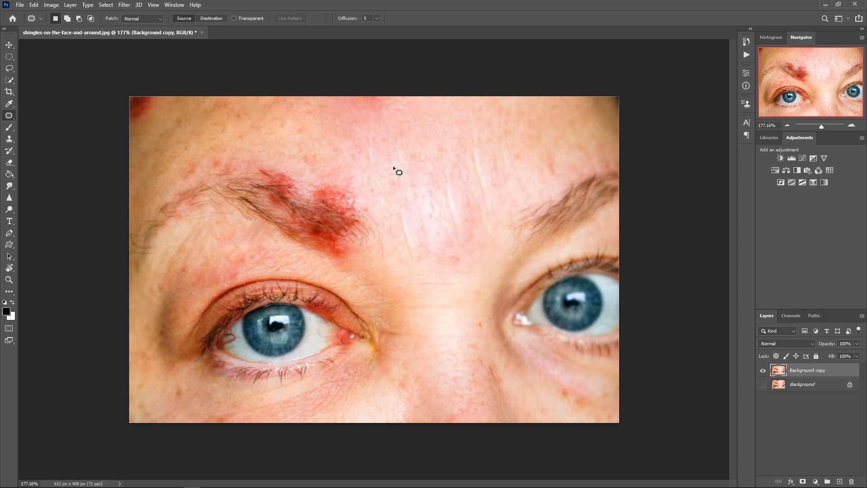
Patch the redness and scratch marks in the middle of the forehead with nearby skin texture.
{"action": "mouse_move", "coordinate": [464, 252]}
{"action": "left_mouse_down"}
{"action": "mouse_move", "coordinate": [440, 209]}
{"action": "mouse_move", "coordinate": [446, 192]}
{"action": "mouse_move", "coordinate": [441, 158]}
{"action": "left_mouse_up"}
{"action": "left_click", "coordinate": [436, 155]}
{"action": "mouse_move", "coordinate": [416, 117]}
{"action": "left_mouse_down"}
{"action": "mouse_move", "coordinate": [425, 123]}
{"action": "mouse_move", "coordinate": [417, 118]}
{"action": "left_mouse_up"}
{"action": "left_click_drag", "start_coordinate": [359, 124], "coordinate": [462, 139]}
{"action": "left_click", "coordinate": [435, 213]}
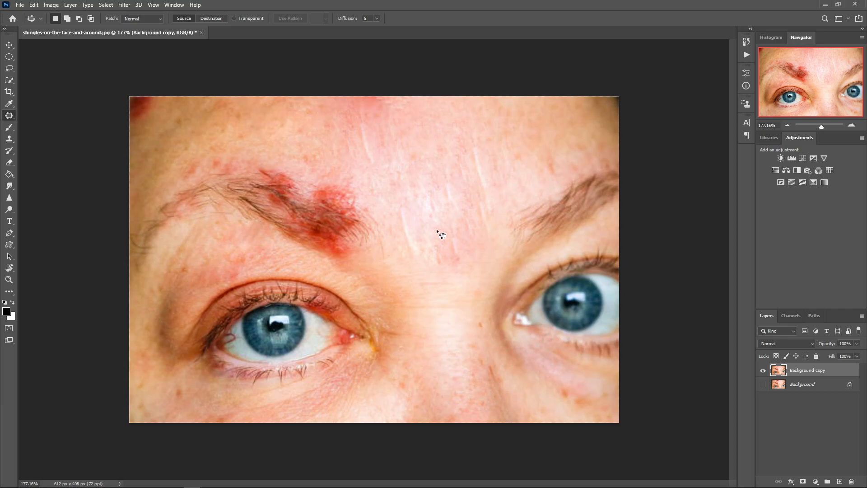
Outline the healthy eyebrow and its surrounding skin with the Lasso tool and copy it to a new layer.
{"action": "key", "text": "l"}
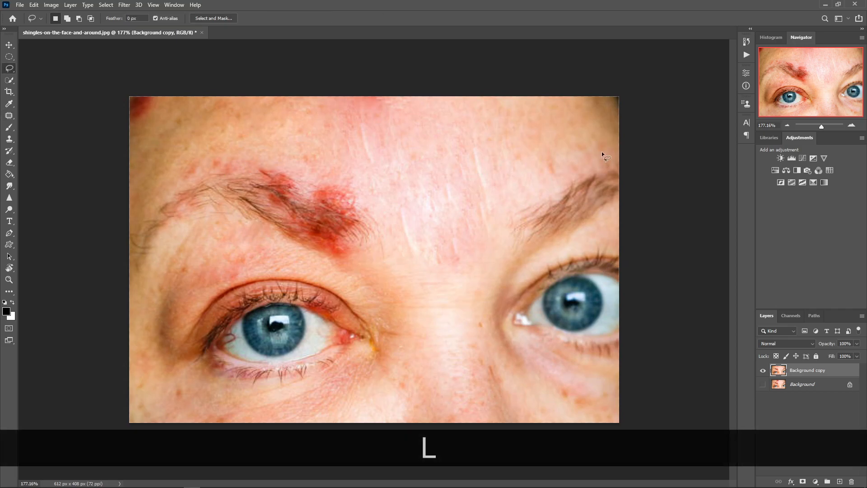
{"action": "mouse_move", "coordinate": [605, 157]}
{"action": "left_mouse_down"}
{"action": "mouse_move", "coordinate": [516, 203]}
{"action": "mouse_move", "coordinate": [491, 252]}
{"action": "left_mouse_up"}
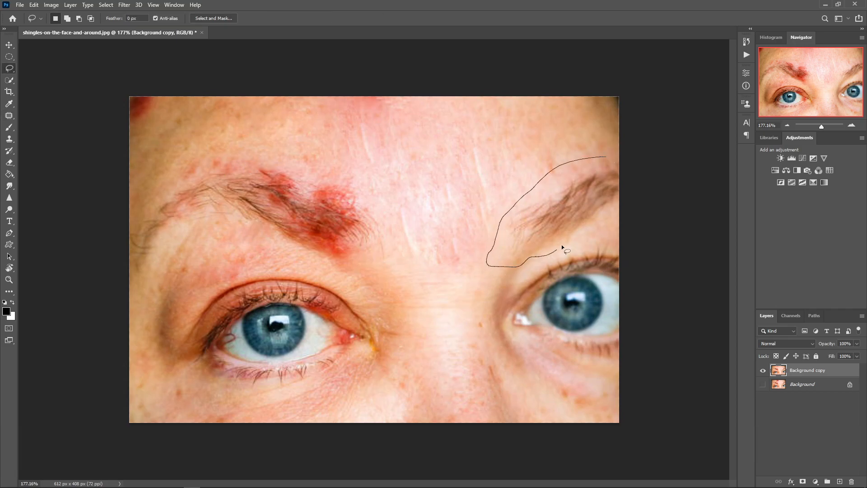
{"action": "left_click_drag", "start_coordinate": [611, 158], "coordinate": [607, 157]}
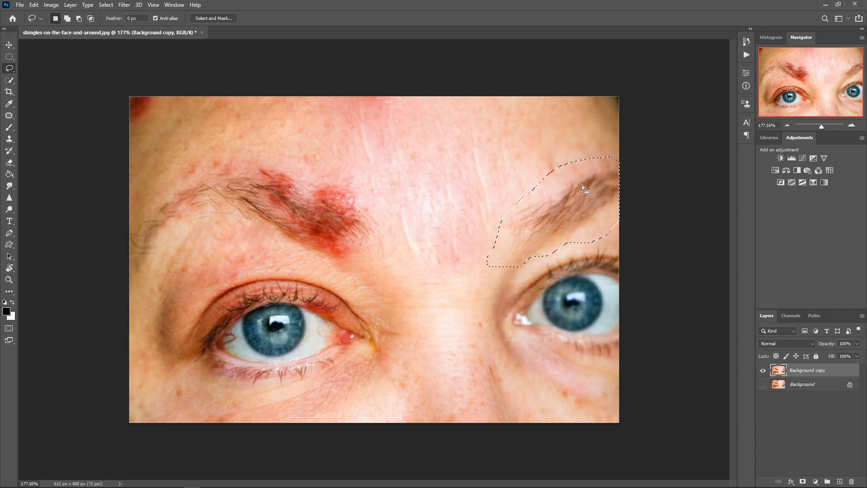
{"action": "key", "text": "ctrl+v"}
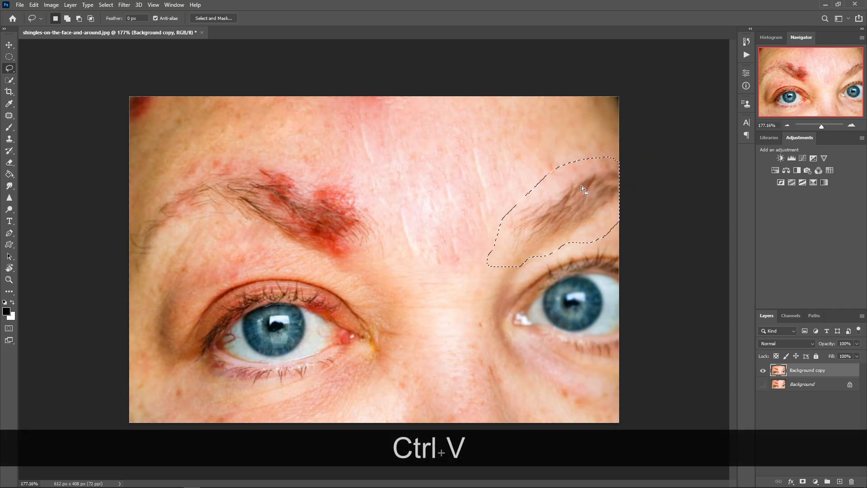
{"action": "key", "text": "ctrl+j"}
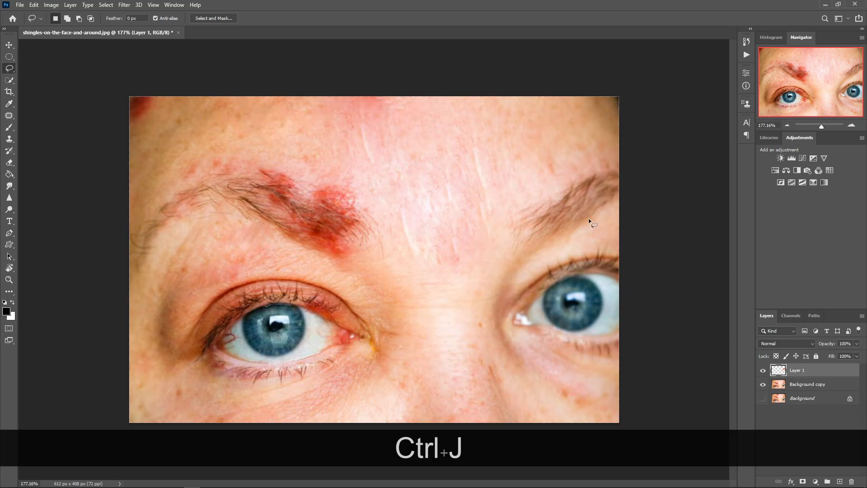
Move the copied eyebrow over the affected one, flip it horizontally and align it there.
{"action": "key", "text": "v"}
{"action": "left_click_drag", "start_coordinate": [583, 198], "coordinate": [353, 187]}
{"action": "key", "text": "ctrl+t"}
{"action": "right_click", "coordinate": [352, 185]}
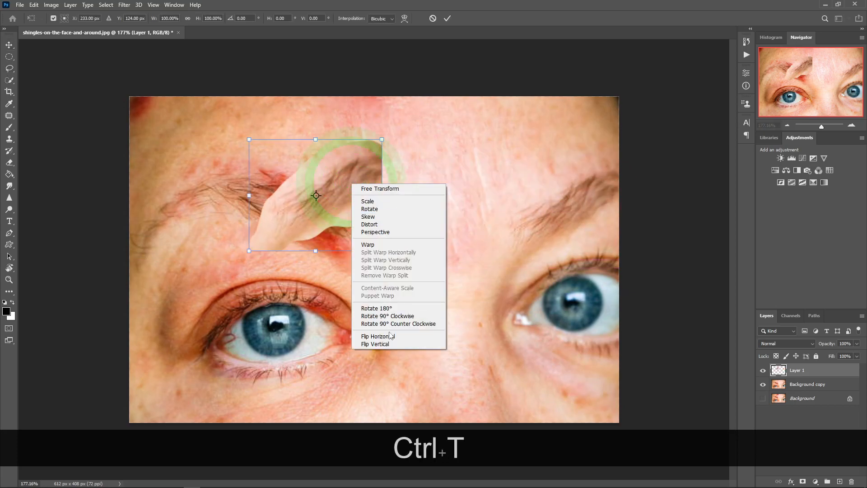
{"action": "left_click", "coordinate": [391, 335]}
{"action": "left_click_drag", "start_coordinate": [312, 205], "coordinate": [292, 218]}
Apply the eyebrow transform and set the copied eyebrow layer's opacity to 80%.
{"action": "key", "text": "KP_2"}
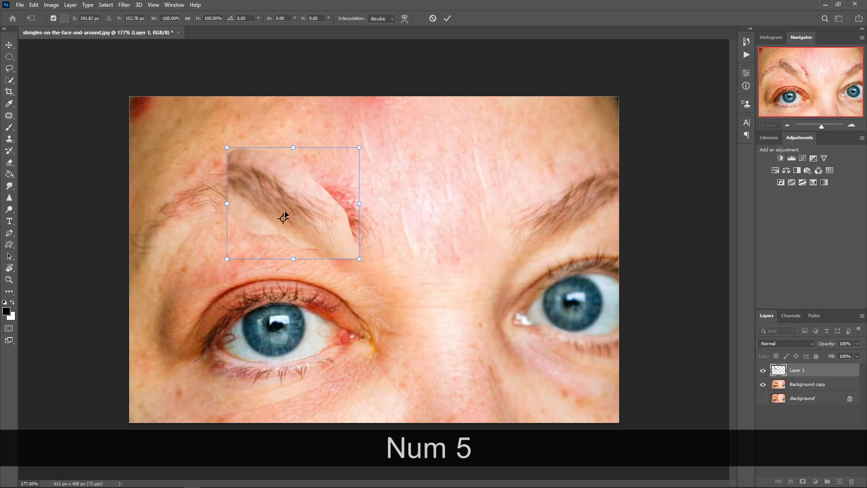
{"action": "key", "text": "KP_8"}
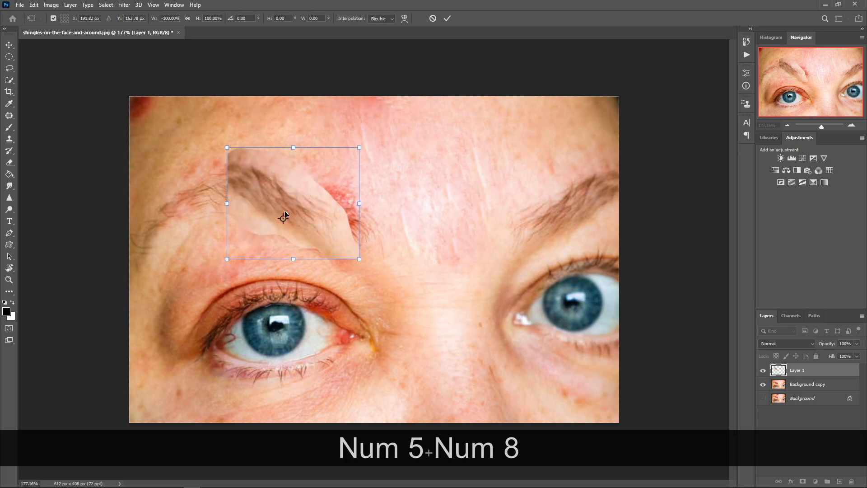
{"action": "key", "text": "Return"}
{"action": "key", "text": "KP_8"}
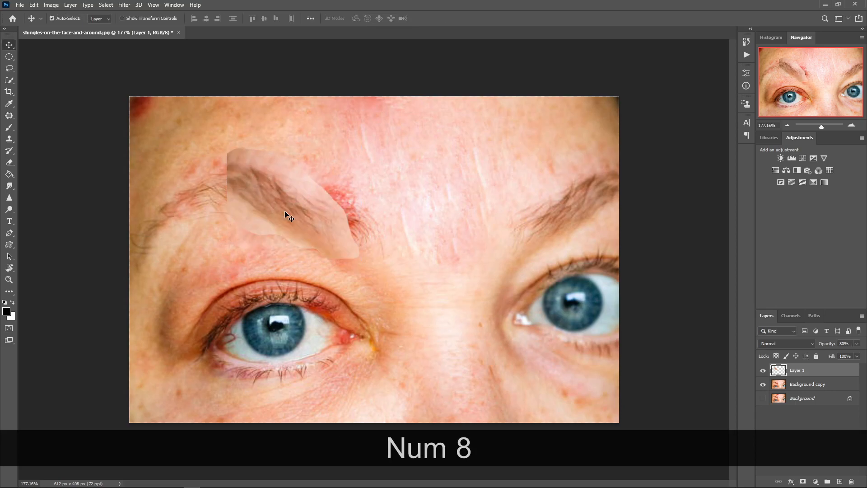
Rotate the copied eyebrow to about -12.6° and stretch it to about 127% width and 115% height to cover the affected eyebrow.
{"action": "mouse_move", "coordinate": [298, 212]}
{"action": "left_mouse_down"}
{"action": "mouse_move", "coordinate": [273, 205]}
{"action": "mouse_move", "coordinate": [289, 217]}
{"action": "left_mouse_up"}
{"action": "key", "text": "ctrl+t"}
{"action": "left_click_drag", "start_coordinate": [379, 311], "coordinate": [402, 273]}
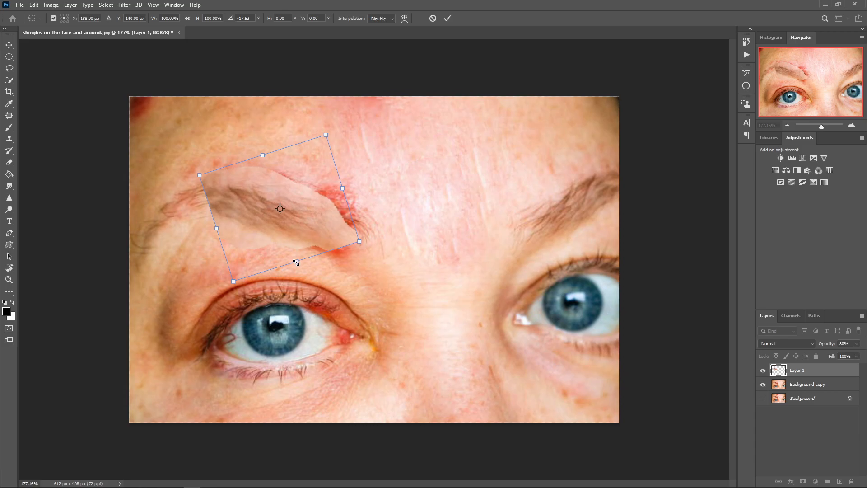
{"action": "left_click_drag", "start_coordinate": [296, 262], "coordinate": [299, 270]}
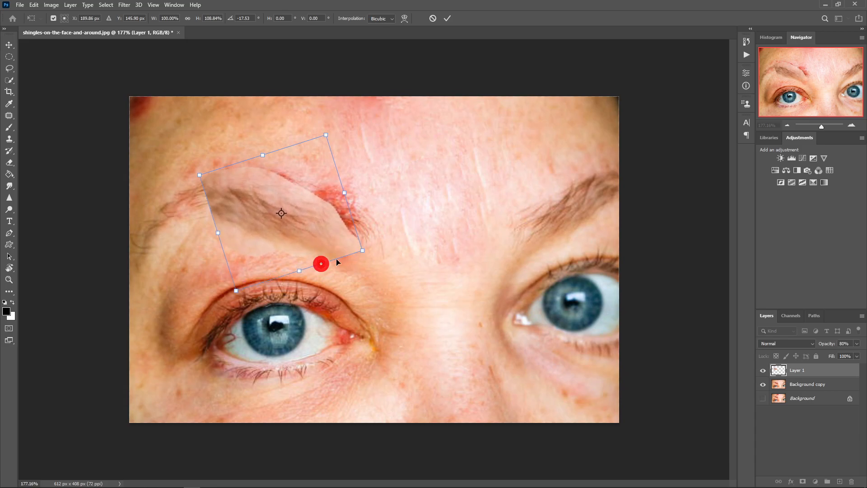
{"action": "left_click_drag", "start_coordinate": [363, 250], "coordinate": [397, 242]}
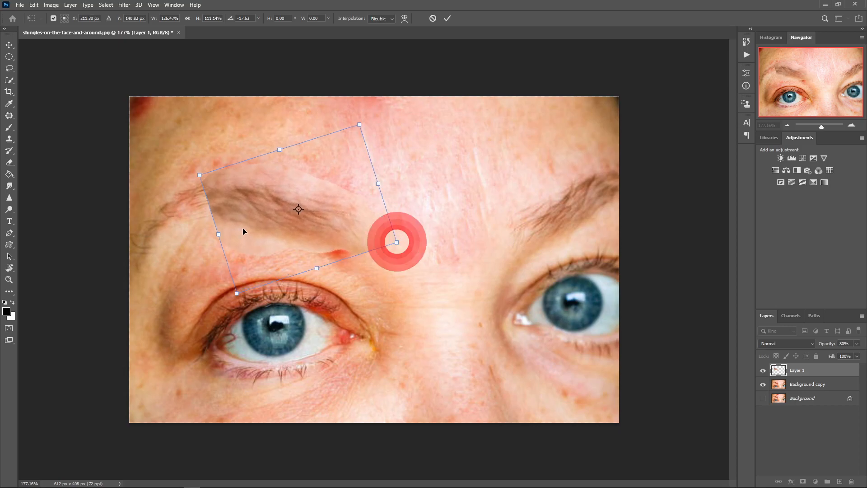
{"action": "mouse_move", "coordinate": [219, 234]}
{"action": "left_mouse_down"}
{"action": "mouse_move", "coordinate": [213, 223]}
{"action": "mouse_move", "coordinate": [203, 225]}
{"action": "mouse_move", "coordinate": [213, 220]}
{"action": "left_mouse_up"}
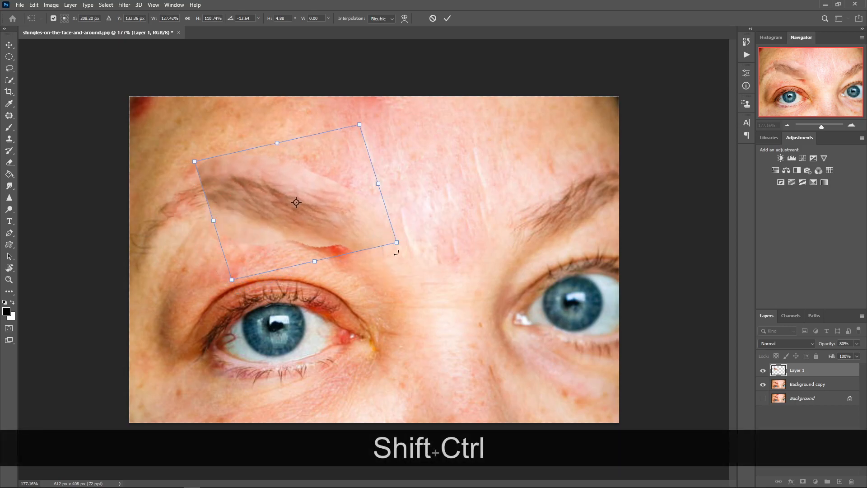
{"action": "left_click_drag", "start_coordinate": [397, 242], "coordinate": [391, 251]}
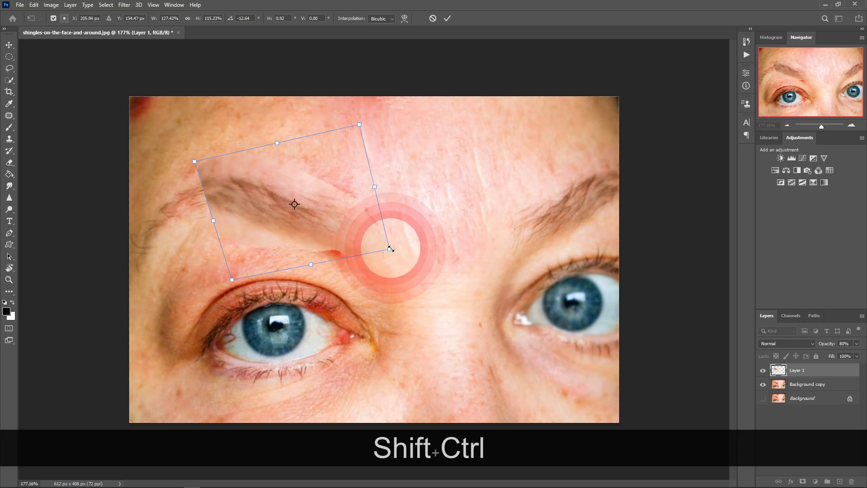
{"action": "key", "text": "ctrl+shift+Return"}
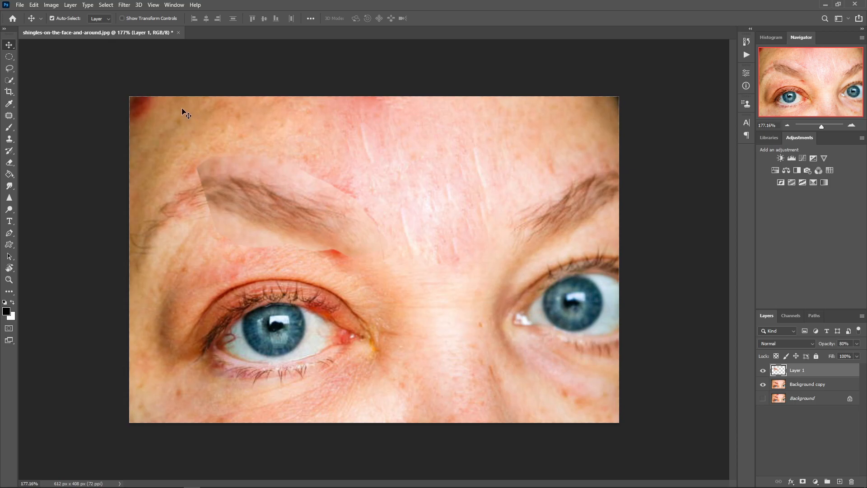
Erase the skin around the copied eyebrow with a soft 60 px Eraser to blend its edges.
{"action": "key", "text": "e"}
{"action": "key", "text": "p"}
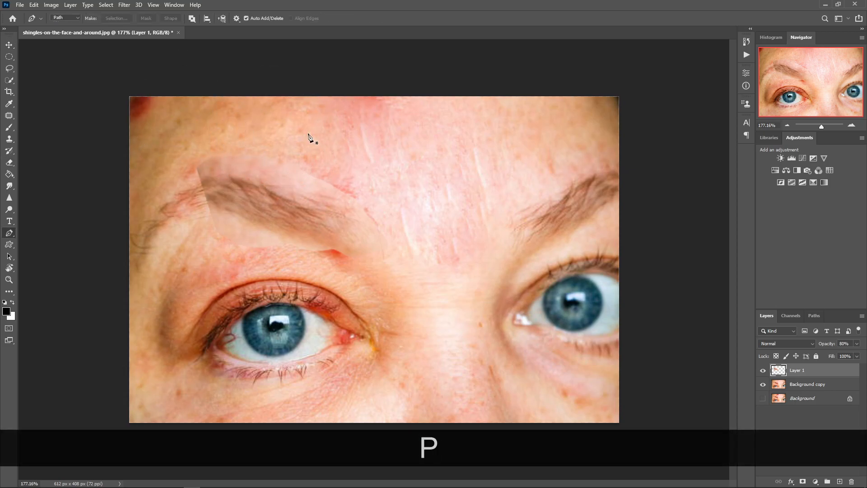
{"action": "key", "text": "bracketleft"}
{"action": "key", "text": "e"}
{"action": "key", "text": "bracketleft"}
{"action": "key", "text": "bracketleft"}
{"action": "key", "text": "bracketleft"}
{"action": "key", "text": "bracketleft"}
{"action": "key", "text": "bracketleft"}
{"action": "key", "text": "bracketleft"}
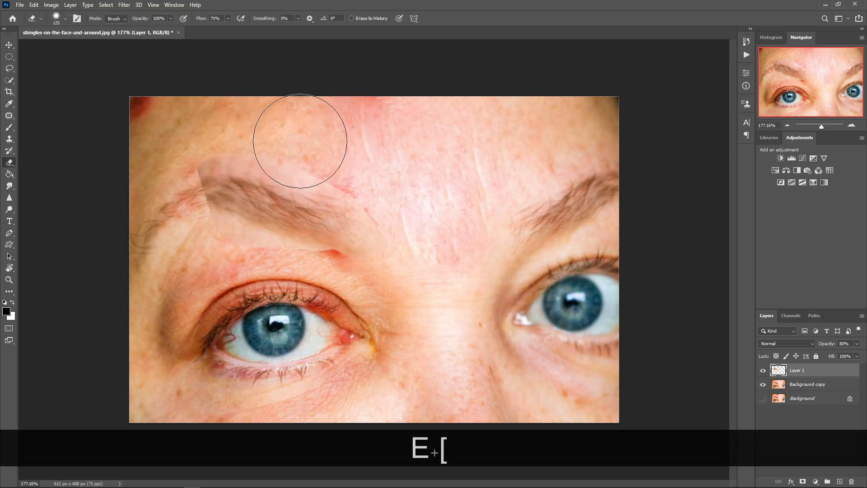
{"action": "mouse_move", "coordinate": [368, 203]}
{"action": "left_mouse_down"}
{"action": "mouse_move", "coordinate": [297, 166]}
{"action": "mouse_move", "coordinate": [179, 156]}
{"action": "mouse_move", "coordinate": [183, 218]}
{"action": "mouse_move", "coordinate": [199, 238]}
{"action": "mouse_move", "coordinate": [354, 269]}
{"action": "mouse_move", "coordinate": [214, 233]}
{"action": "mouse_move", "coordinate": [195, 193]}
{"action": "mouse_move", "coordinate": [96, 179]}
{"action": "left_mouse_up"}
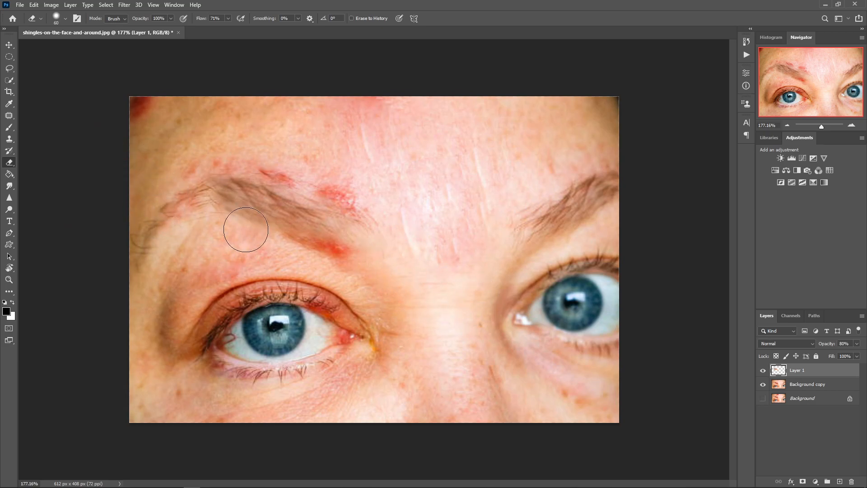
{"action": "left_click", "coordinate": [784, 344]}
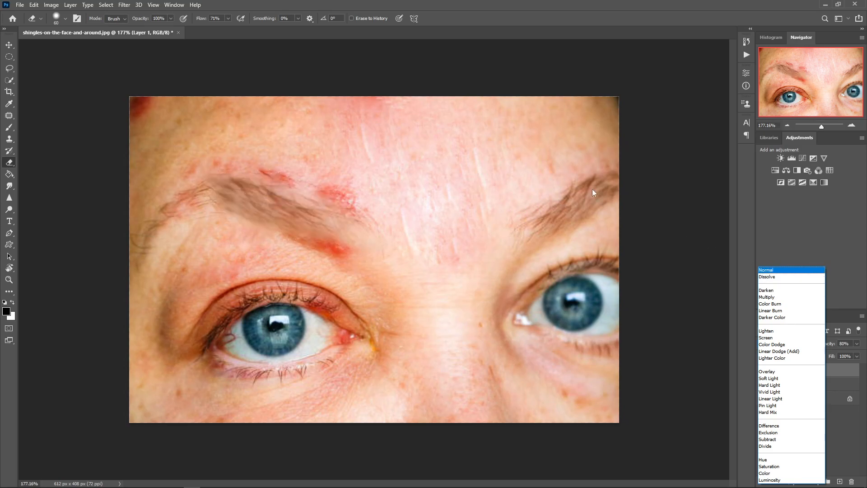
{"action": "left_click", "coordinate": [306, 221]}
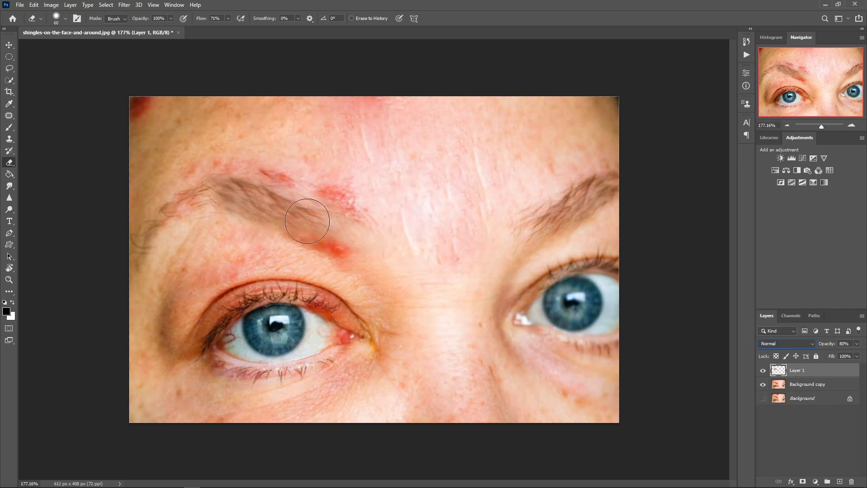
Patch the red spot beneath the inner end of the repaired eyebrow on the Background copy layer.
{"action": "left_click", "coordinate": [796, 387]}
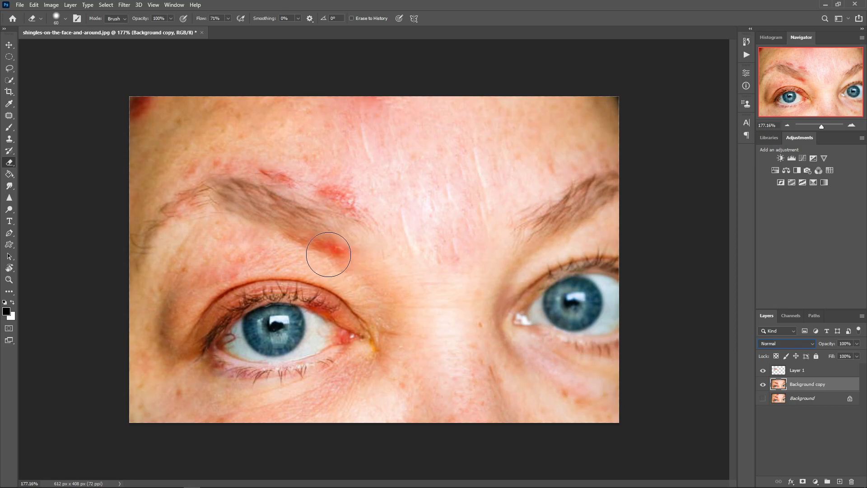
{"action": "key", "text": "j"}
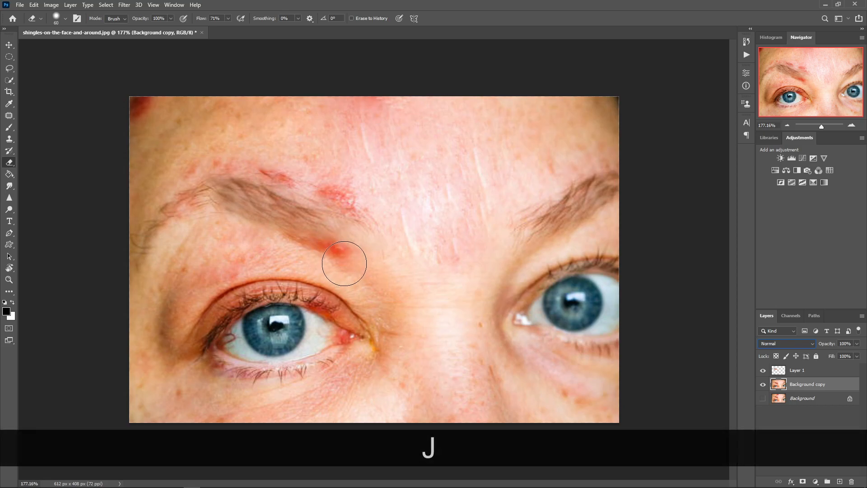
{"action": "key", "text": "j"}
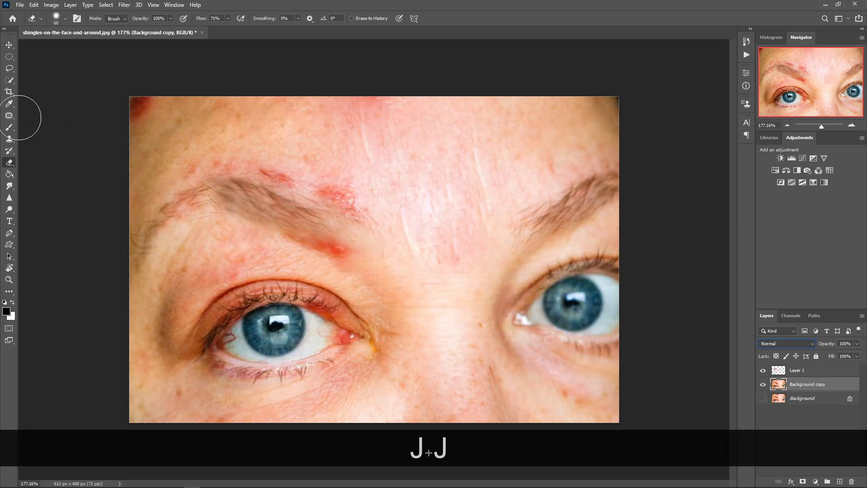
{"action": "left_click", "coordinate": [11, 115]}
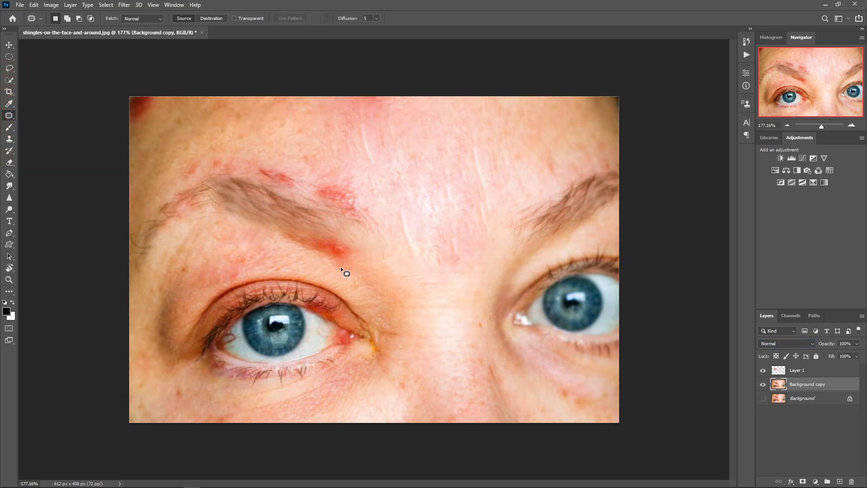
{"action": "mouse_move", "coordinate": [334, 244]}
{"action": "left_mouse_down"}
{"action": "mouse_move", "coordinate": [352, 252]}
{"action": "mouse_move", "coordinate": [297, 250]}
{"action": "mouse_move", "coordinate": [297, 243]}
{"action": "left_mouse_up"}
{"action": "left_click", "coordinate": [297, 243]}
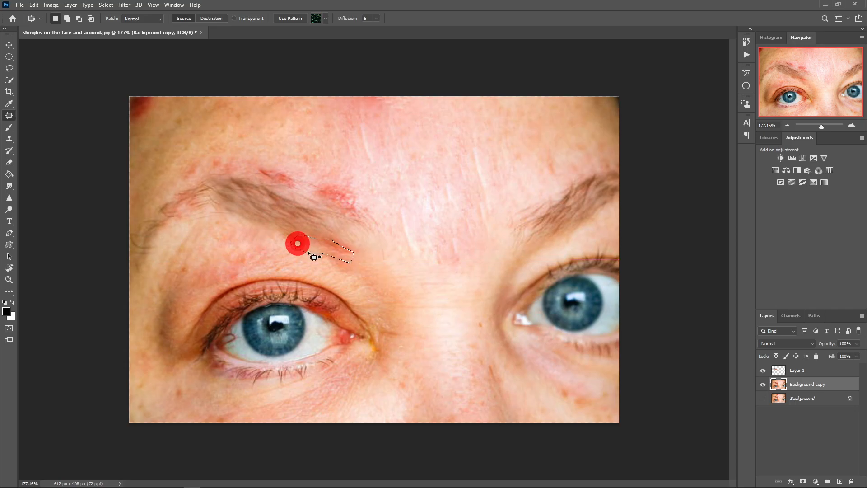
{"action": "mouse_move", "coordinate": [356, 260]}
{"action": "left_mouse_down"}
{"action": "mouse_move", "coordinate": [360, 278]}
{"action": "mouse_move", "coordinate": [405, 232]}
{"action": "left_mouse_up"}
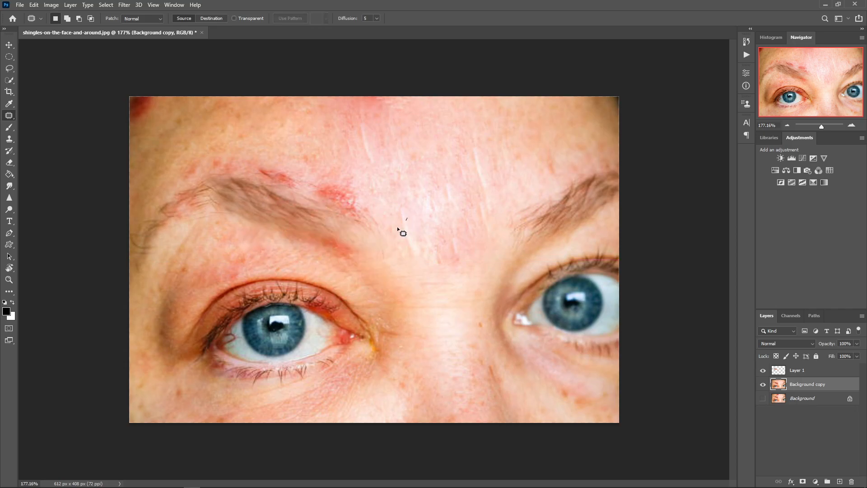
Patch the red marks along the upper edge of the repaired eyebrow repeatedly with clear forehead skin.
{"action": "left_click_drag", "start_coordinate": [249, 168], "coordinate": [406, 219]}
{"action": "mouse_move", "coordinate": [342, 178]}
{"action": "left_mouse_down"}
{"action": "mouse_move", "coordinate": [413, 187]}
{"action": "mouse_move", "coordinate": [360, 186]}
{"action": "left_mouse_up"}
{"action": "left_click", "coordinate": [413, 236]}
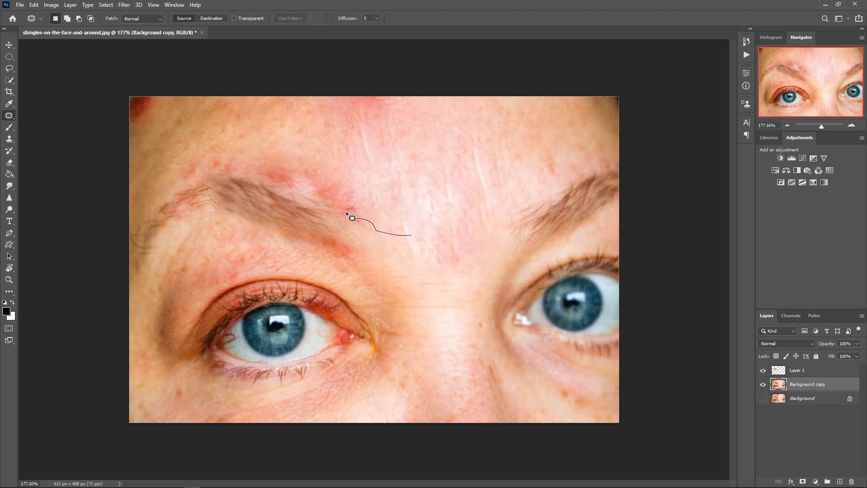
{"action": "mouse_move", "coordinate": [224, 148]}
{"action": "left_mouse_down"}
{"action": "mouse_move", "coordinate": [388, 194]}
{"action": "mouse_move", "coordinate": [404, 226]}
{"action": "left_mouse_up"}
{"action": "left_click_drag", "start_coordinate": [349, 186], "coordinate": [433, 212]}
{"action": "left_click", "coordinate": [464, 218]}
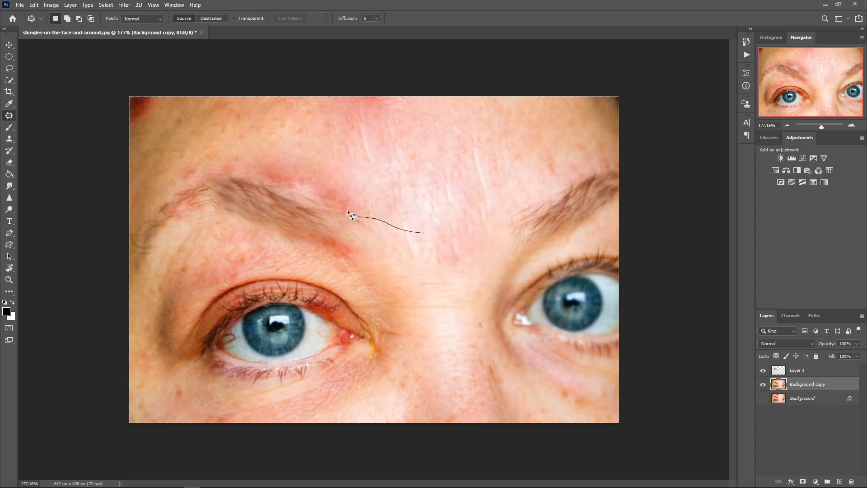
{"action": "mouse_move", "coordinate": [209, 142]}
{"action": "left_mouse_down"}
{"action": "mouse_move", "coordinate": [429, 203]}
{"action": "mouse_move", "coordinate": [425, 232]}
{"action": "left_mouse_up"}
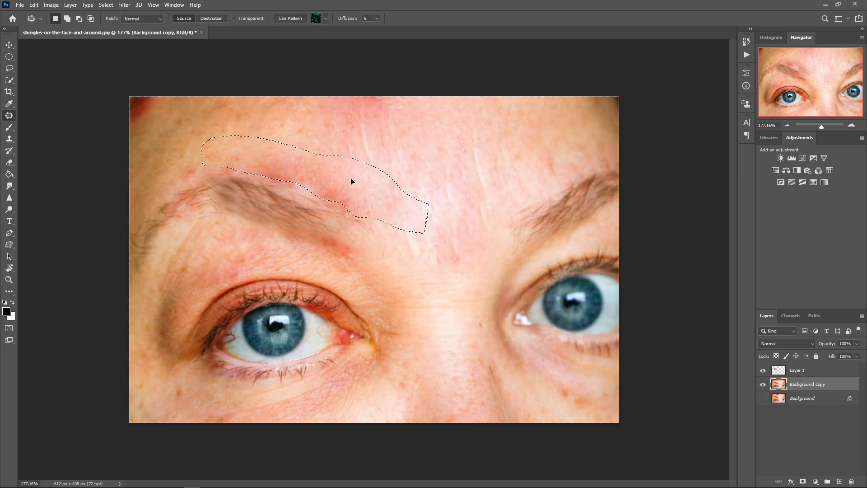
{"action": "left_click", "coordinate": [357, 168]}
{"action": "left_click", "coordinate": [475, 157]}
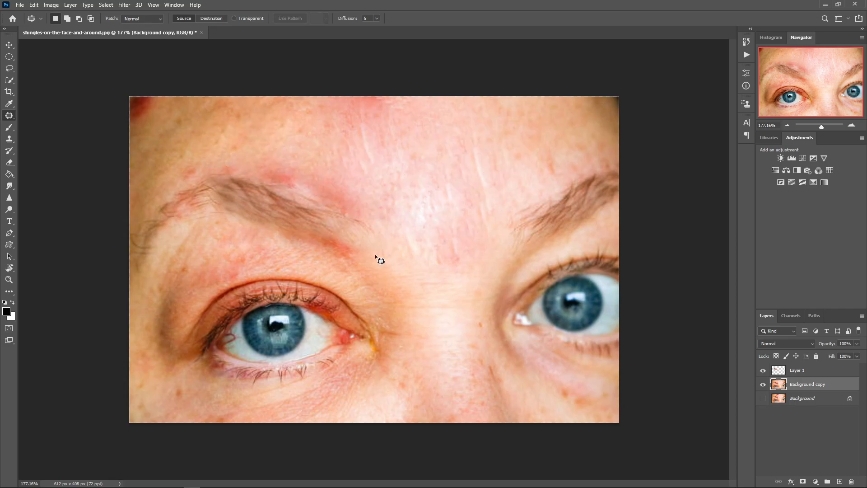
Patch the leftover redness above the outer end and middle of the repaired eyebrow.
{"action": "mouse_move", "coordinate": [187, 182]}
{"action": "left_mouse_down"}
{"action": "mouse_move", "coordinate": [207, 142]}
{"action": "mouse_move", "coordinate": [196, 126]}
{"action": "left_mouse_up"}
{"action": "left_click", "coordinate": [418, 198]}
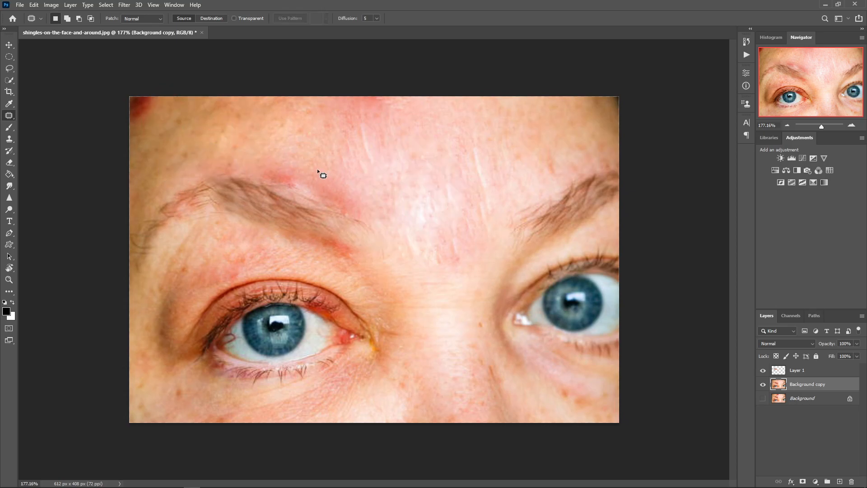
{"action": "mouse_move", "coordinate": [272, 153]}
{"action": "left_mouse_down"}
{"action": "mouse_move", "coordinate": [267, 170]}
{"action": "mouse_move", "coordinate": [267, 131]}
{"action": "left_mouse_up"}
{"action": "left_click", "coordinate": [446, 196]}
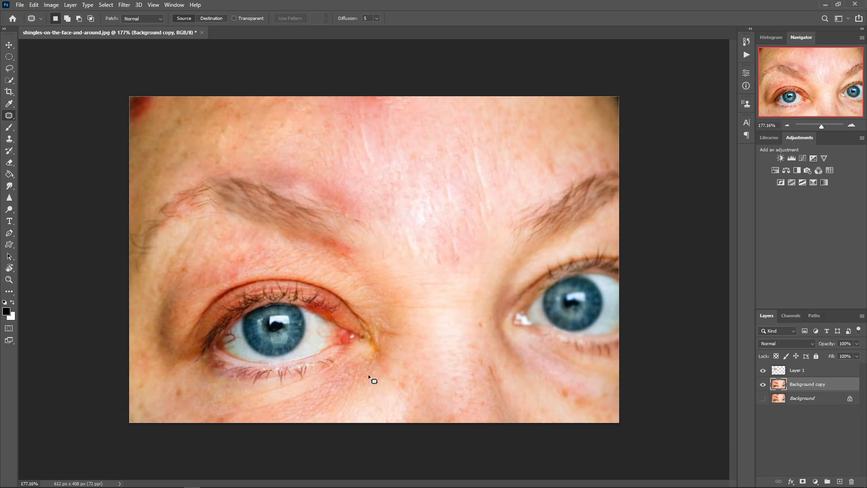